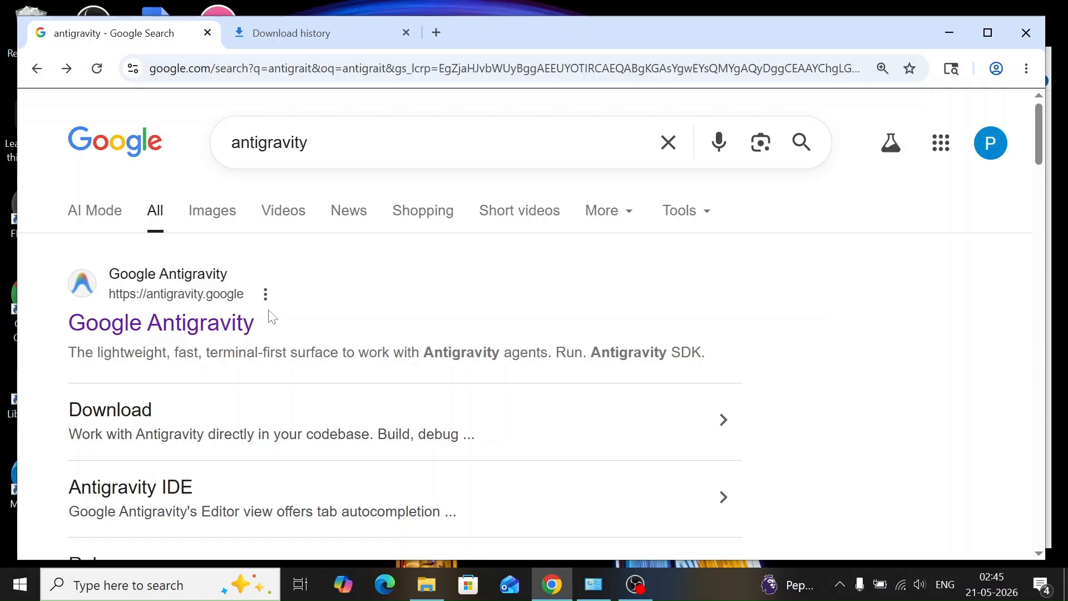
Open the Google Antigravity website from the search results and download Antigravity IDE for Windows x64
{"action": "left_click", "coordinate": [146, 330]}
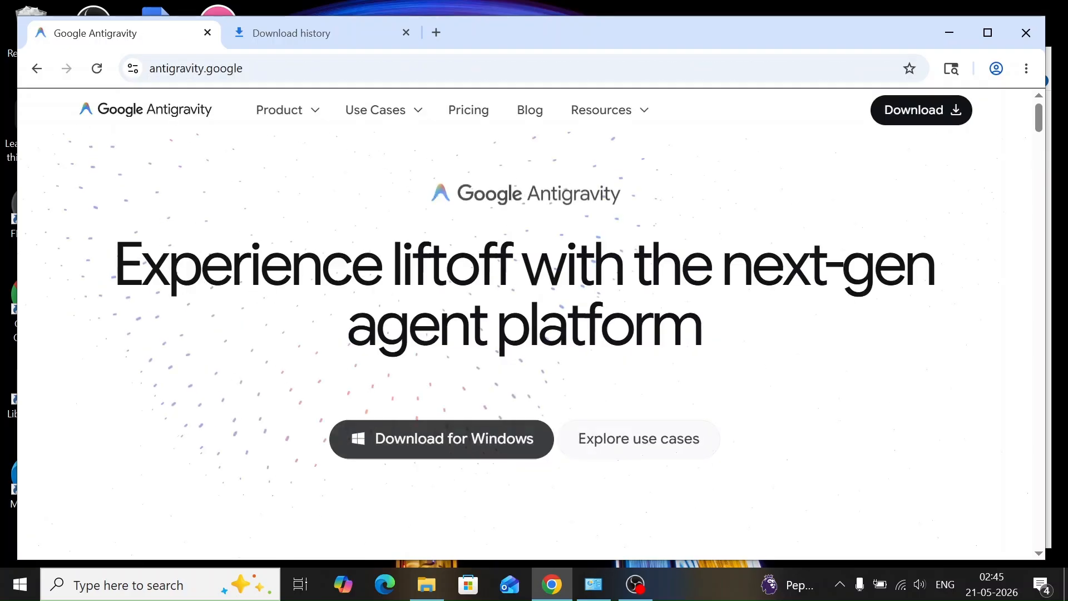
{"action": "left_click", "coordinate": [417, 441]}
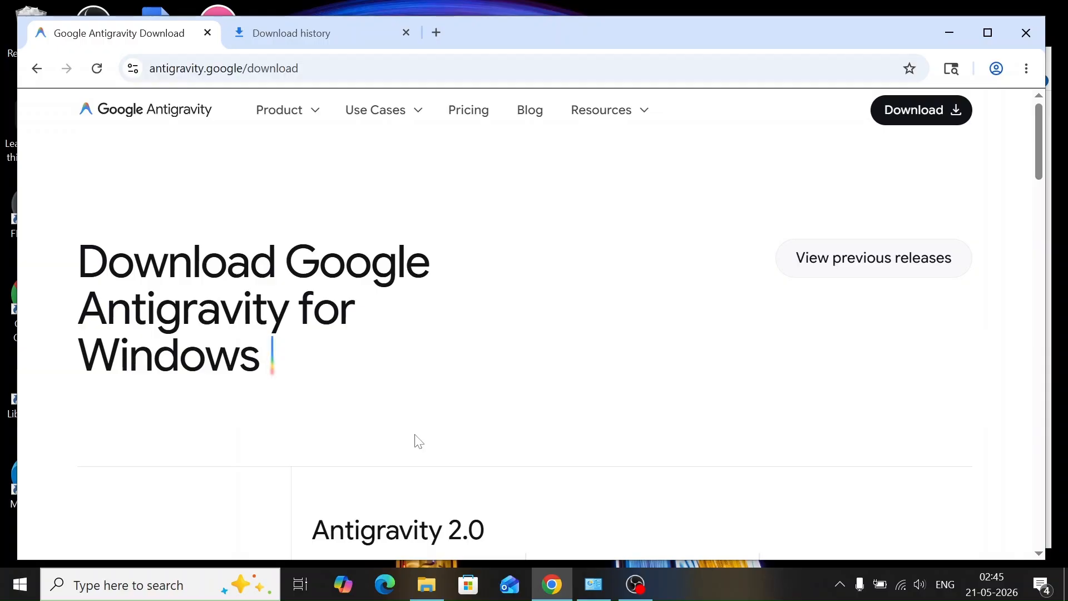
{"action": "scroll", "coordinate": [419, 441], "scroll_direction": "down", "scroll_amount": 3}
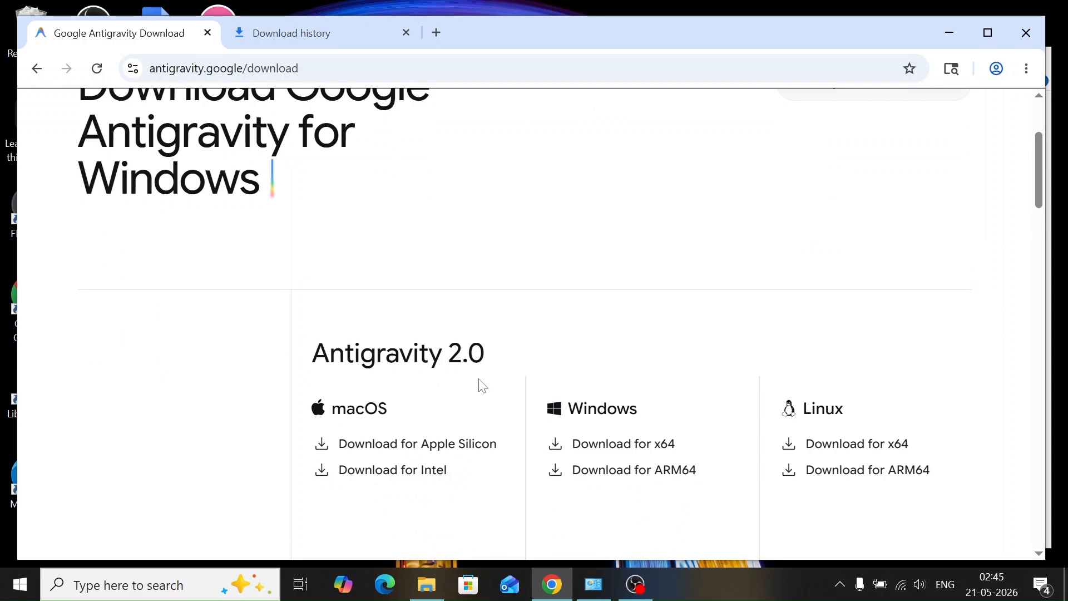
{"action": "scroll", "coordinate": [481, 385], "scroll_direction": "down", "scroll_amount": 3}
{"action": "scroll", "coordinate": [482, 385], "scroll_direction": "down", "scroll_amount": 20}
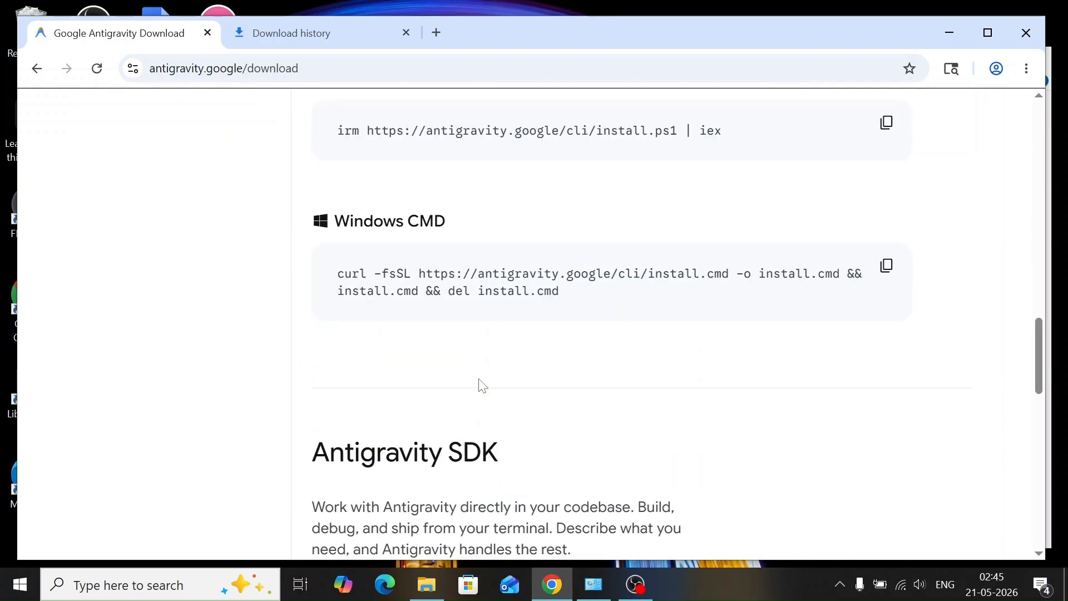
{"action": "scroll", "coordinate": [482, 385], "scroll_direction": "down", "scroll_amount": 5}
{"action": "scroll", "coordinate": [477, 384], "scroll_direction": "up", "scroll_amount": 2}
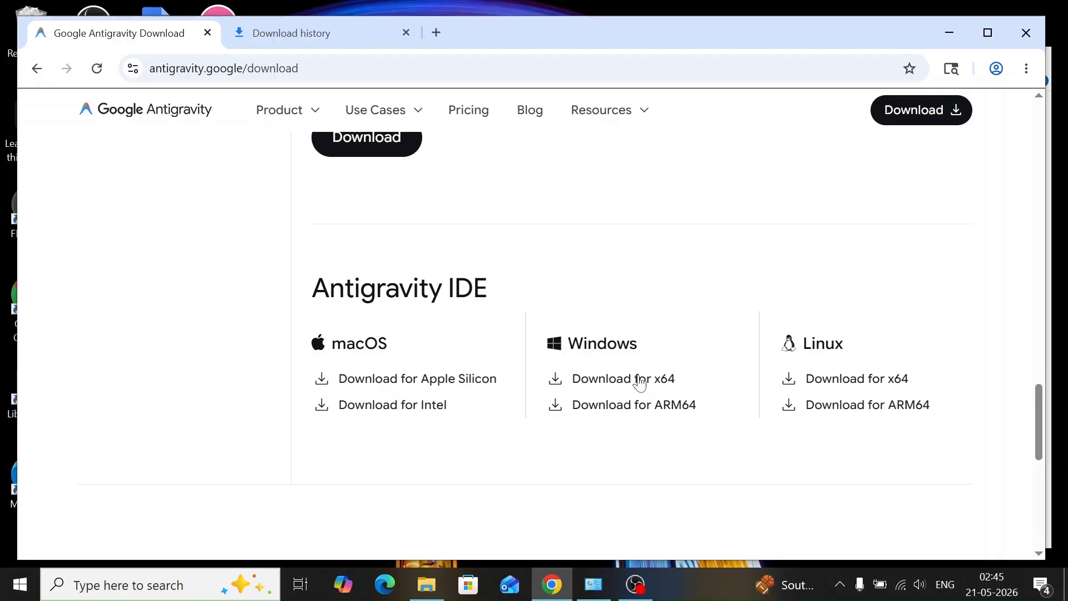
{"action": "left_click", "coordinate": [606, 381]}
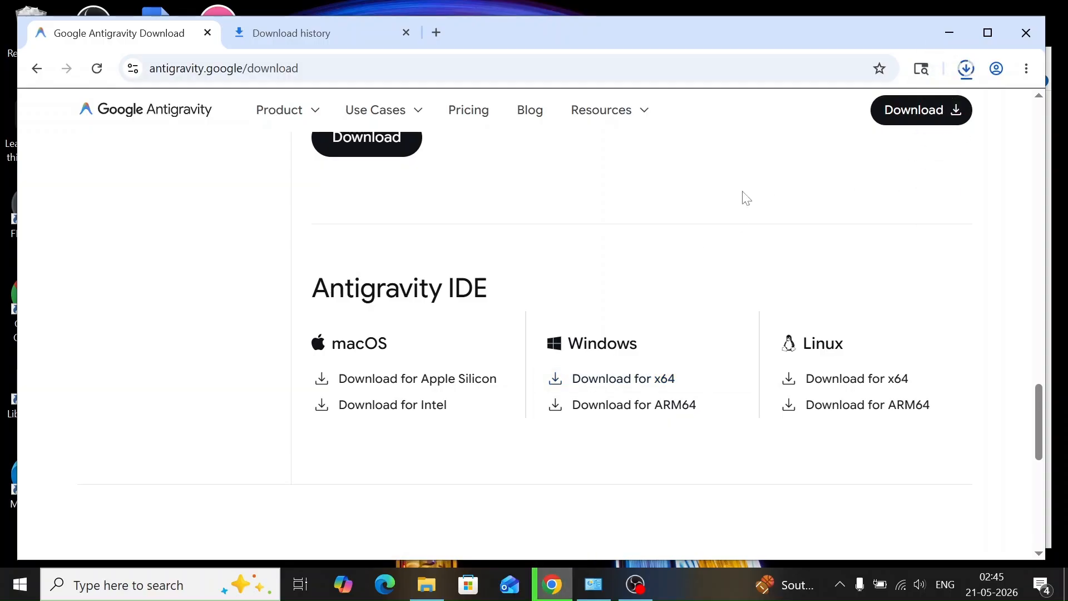
Look over the download page and open the list of previous Google Antigravity releases
{"action": "scroll", "coordinate": [742, 245], "scroll_direction": "down", "scroll_amount": 10}
{"action": "scroll", "coordinate": [746, 249], "scroll_direction": "up", "scroll_amount": 7}
{"action": "scroll", "coordinate": [746, 249], "scroll_direction": "up", "scroll_amount": 9}
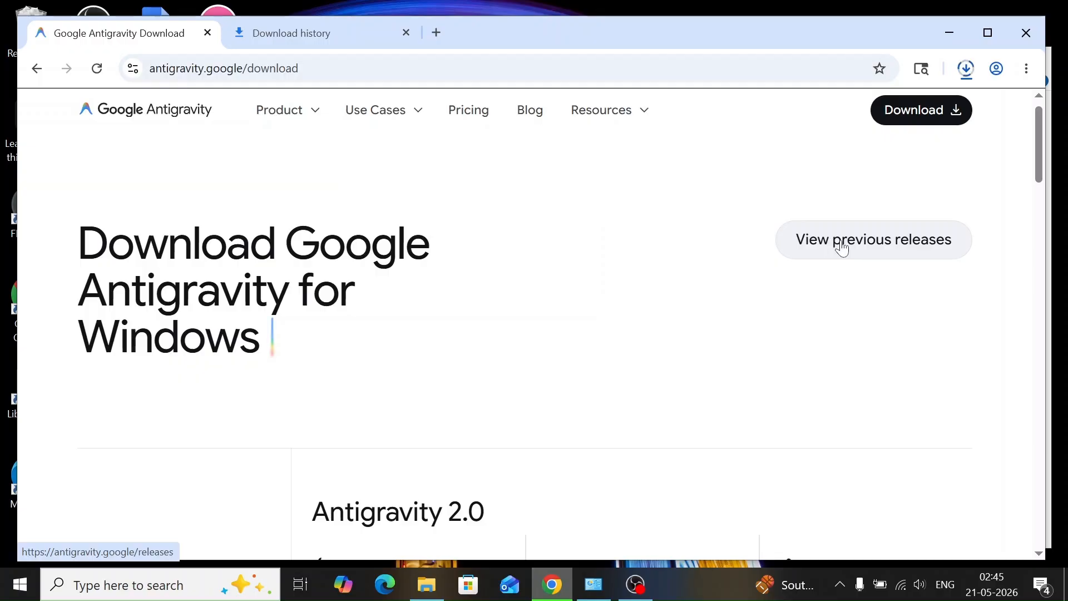
{"action": "left_click", "coordinate": [618, 111]}
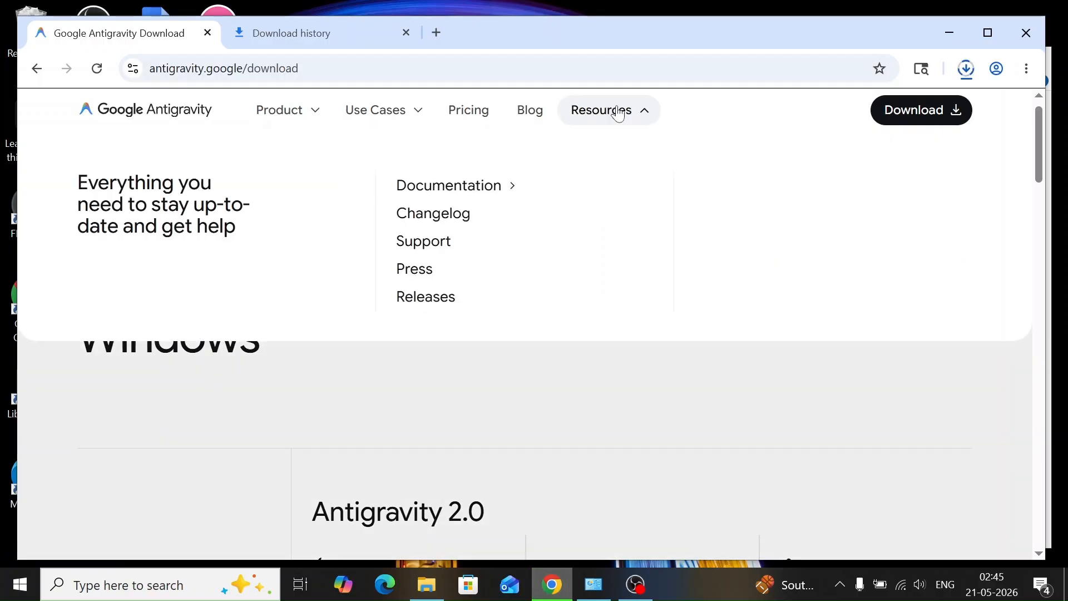
{"action": "left_click", "coordinate": [583, 384]}
{"action": "left_click", "coordinate": [859, 244]}
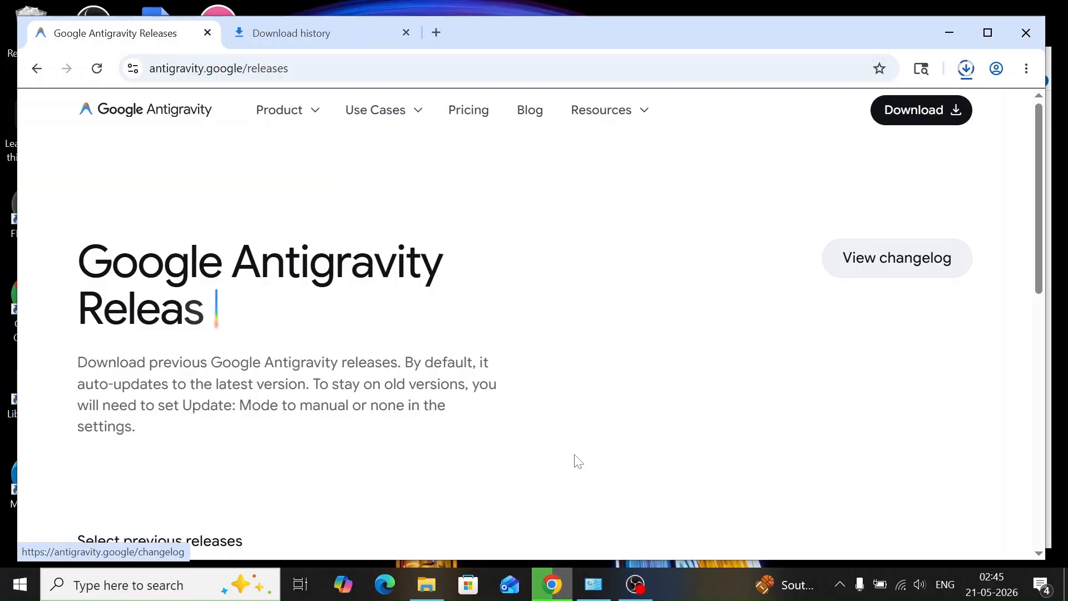
Examine the installers offered for versions 2.0.0, 1.21.6 and 1.19.4, and return to the download page
{"action": "scroll", "coordinate": [579, 462], "scroll_direction": "down", "scroll_amount": 8}
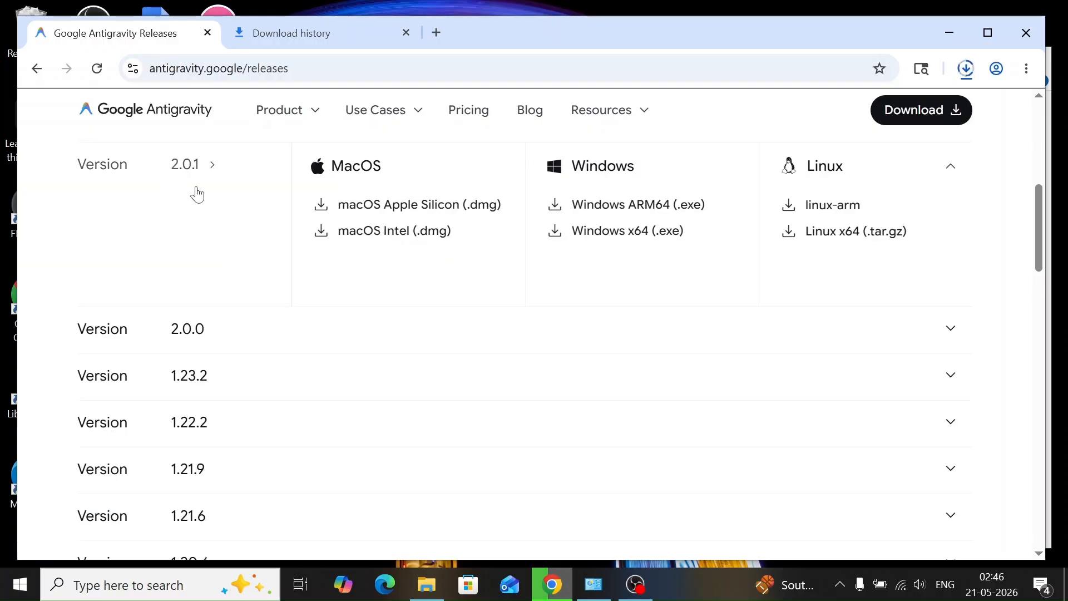
{"action": "left_click", "coordinate": [262, 343]}
{"action": "scroll", "coordinate": [262, 344], "scroll_direction": "down", "scroll_amount": 3}
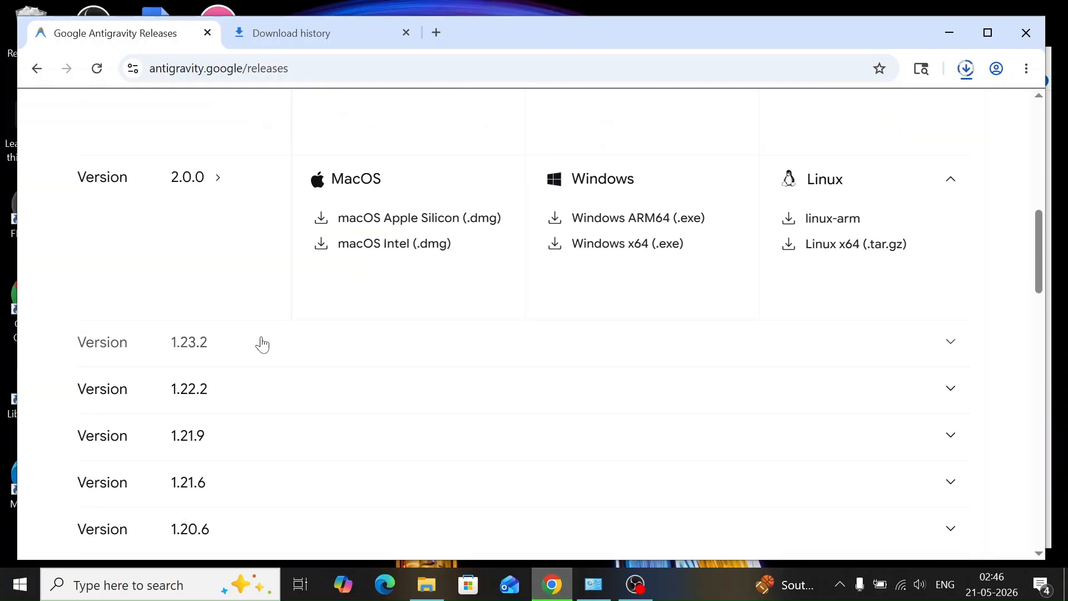
{"action": "scroll", "coordinate": [262, 343], "scroll_direction": "down", "scroll_amount": 12}
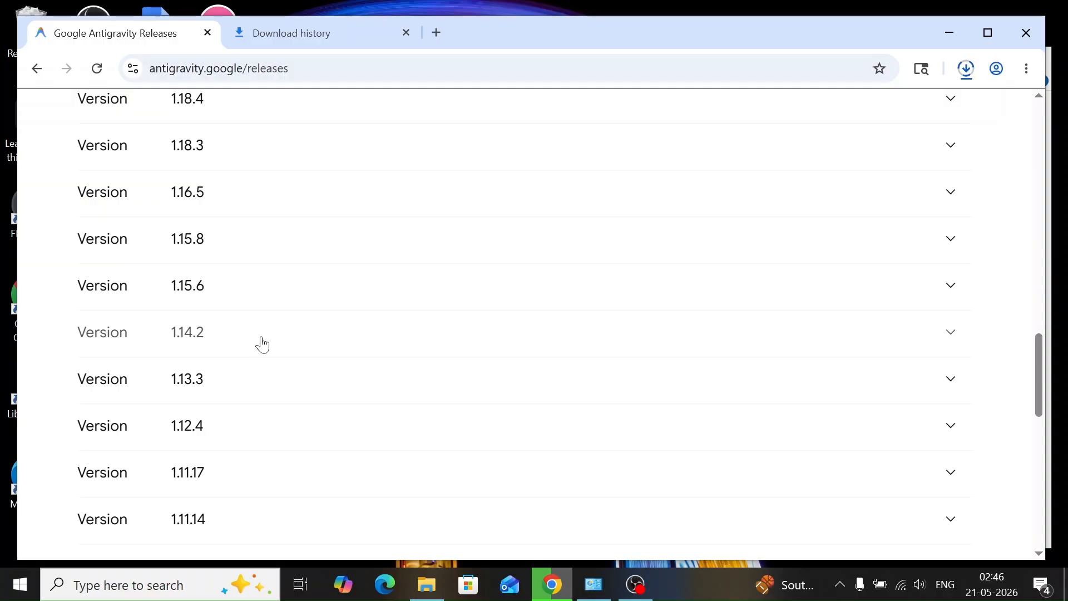
{"action": "scroll", "coordinate": [343, 425], "scroll_direction": "up", "scroll_amount": 12}
{"action": "scroll", "coordinate": [487, 291], "scroll_direction": "down", "scroll_amount": 3}
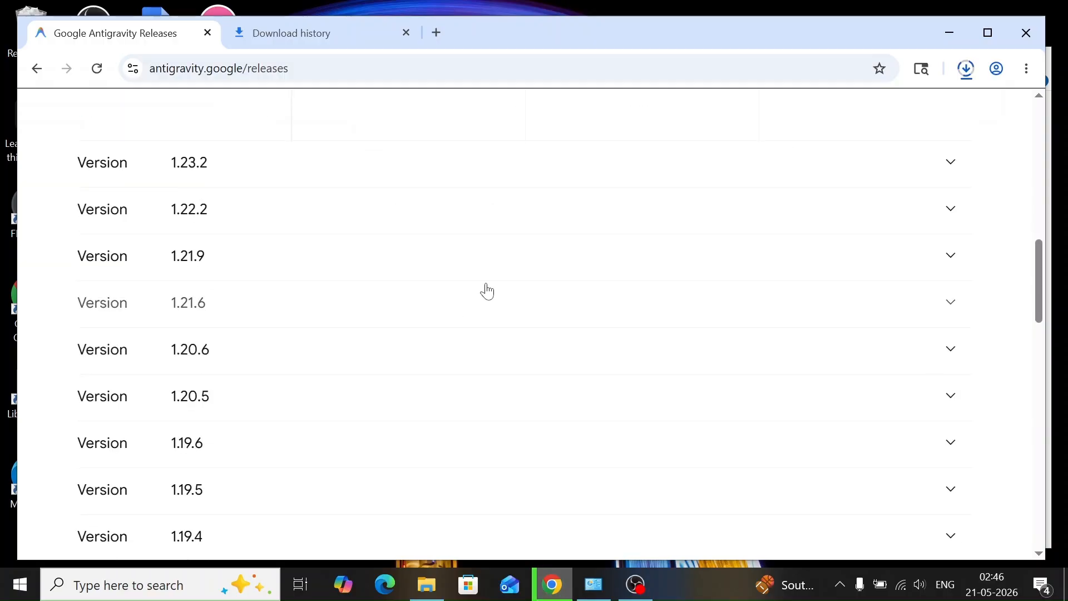
{"action": "left_click", "coordinate": [495, 289]}
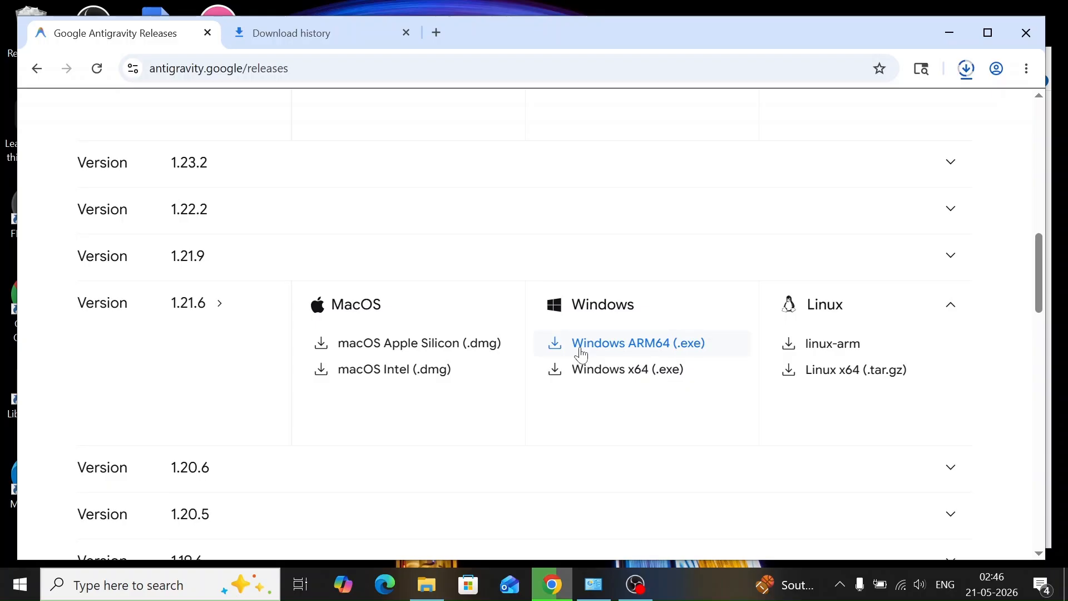
{"action": "scroll", "coordinate": [582, 354], "scroll_direction": "down", "scroll_amount": 5}
{"action": "left_click", "coordinate": [553, 328]}
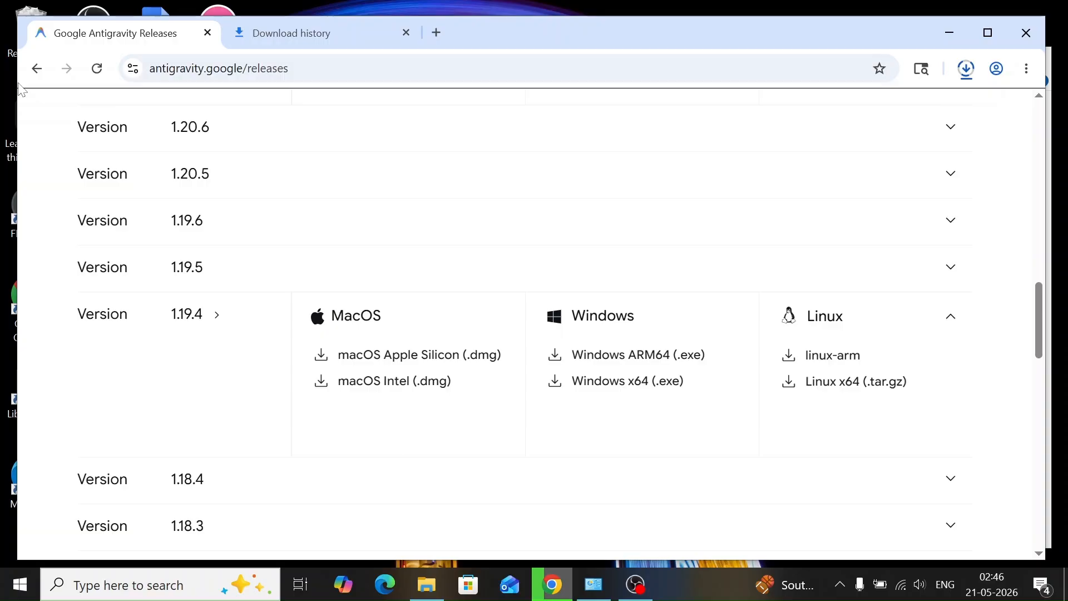
{"action": "key", "text": "alt+Left"}
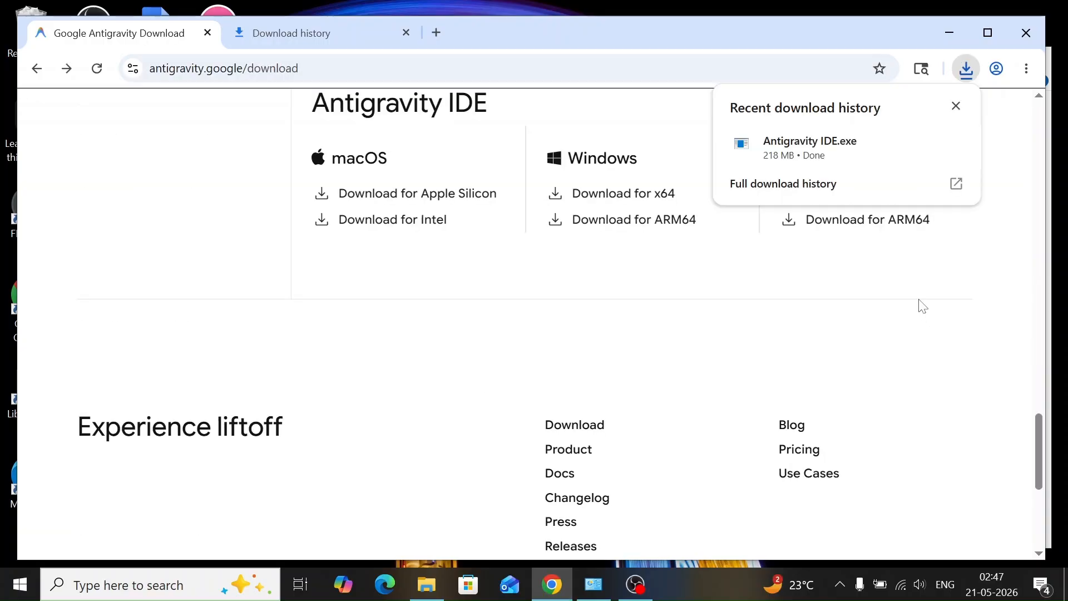
Run the downloaded Antigravity IDE.exe installer and accept its license agreement
{"action": "right_click", "coordinate": [793, 144]}
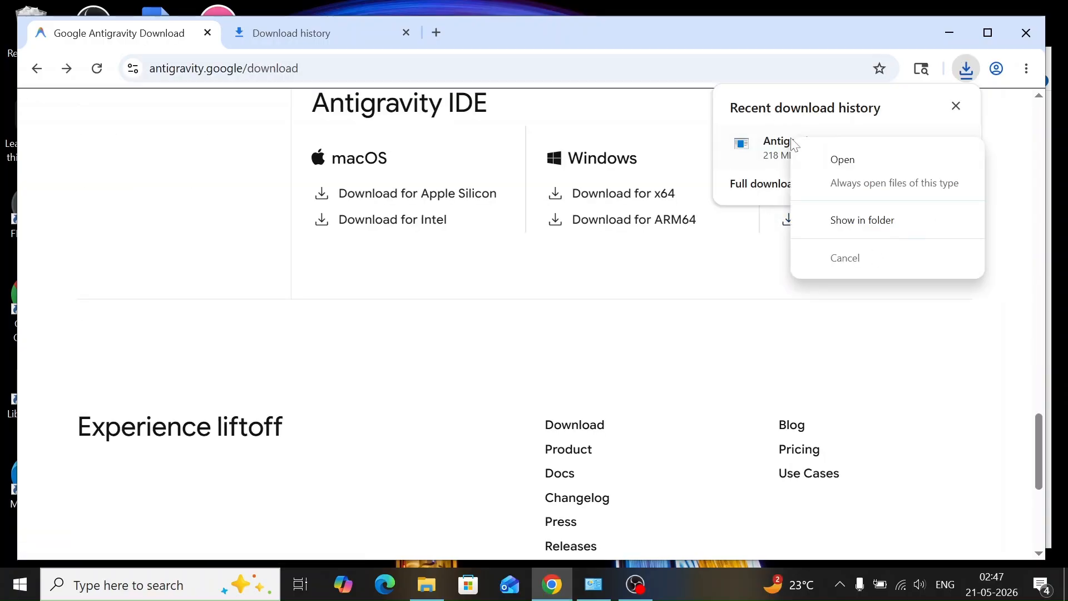
{"action": "left_click", "coordinate": [841, 159]}
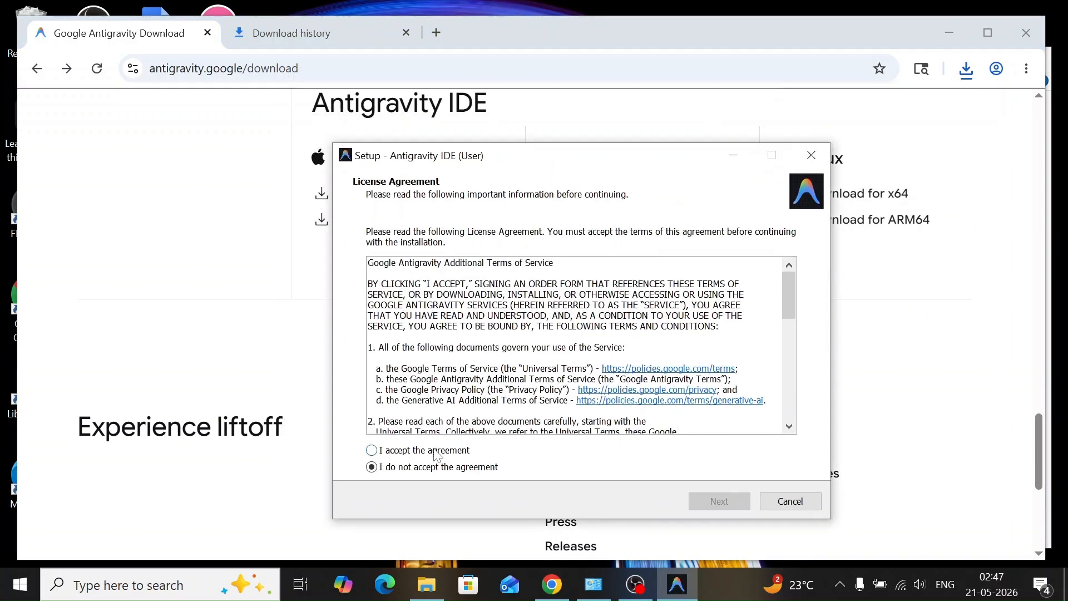
{"action": "left_click", "coordinate": [437, 455]}
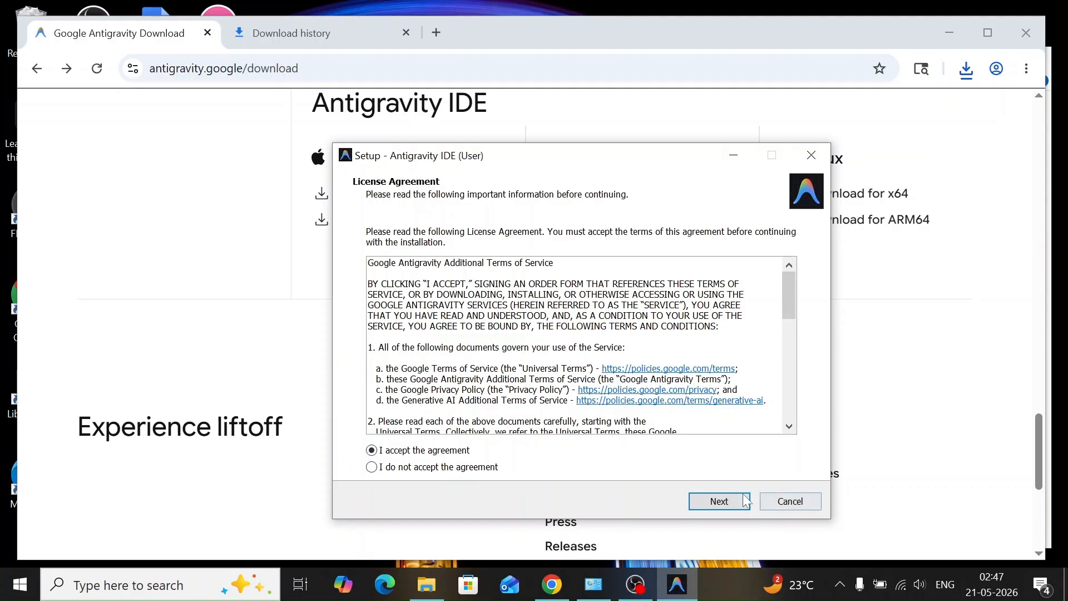
{"action": "left_click", "coordinate": [725, 502]}
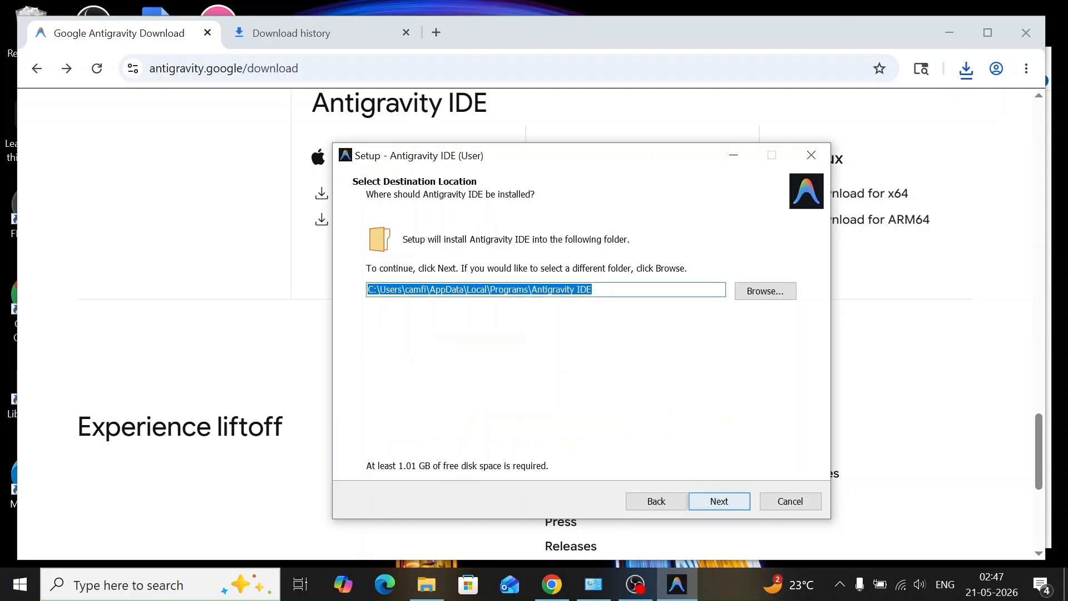
Keep the default destination folder and the Antigravity IDE Start Menu folder in the setup
{"action": "left_click", "coordinate": [625, 290]}
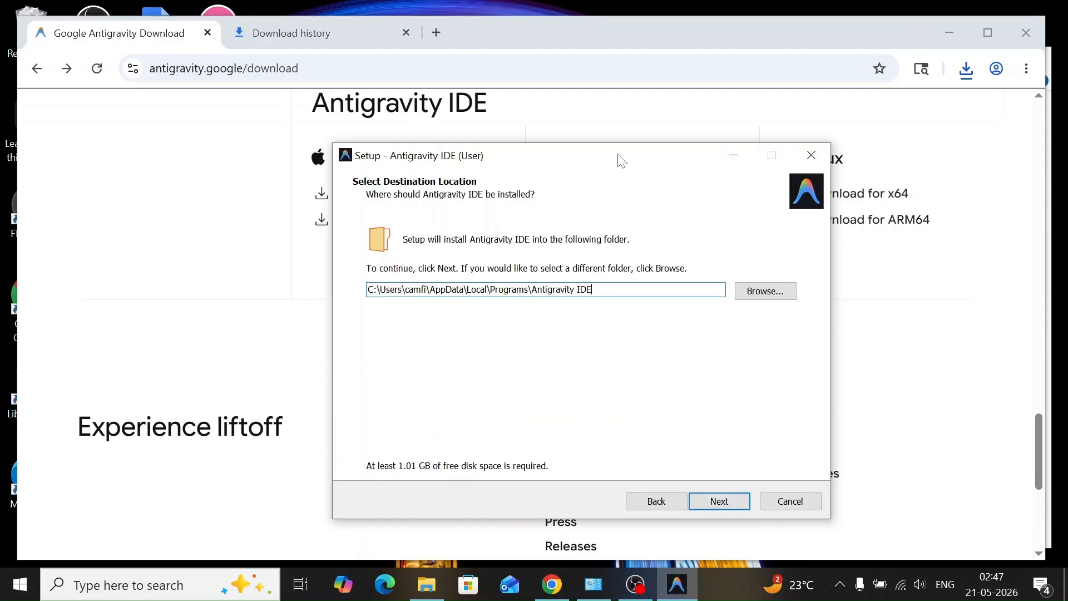
{"action": "left_click_drag", "start_coordinate": [586, 173], "coordinate": [612, 190]}
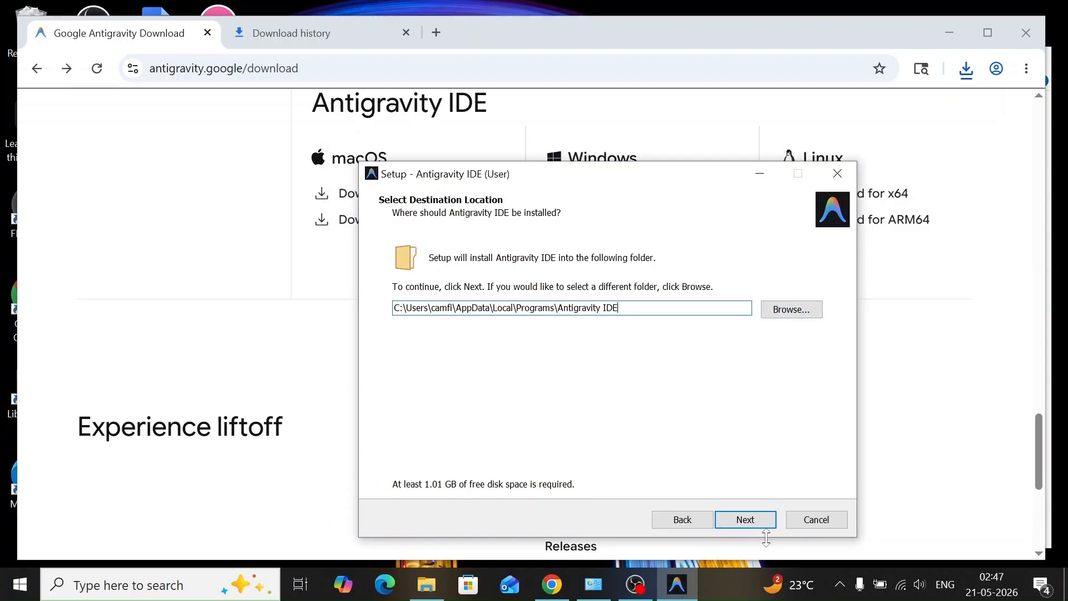
{"action": "left_click", "coordinate": [753, 520]}
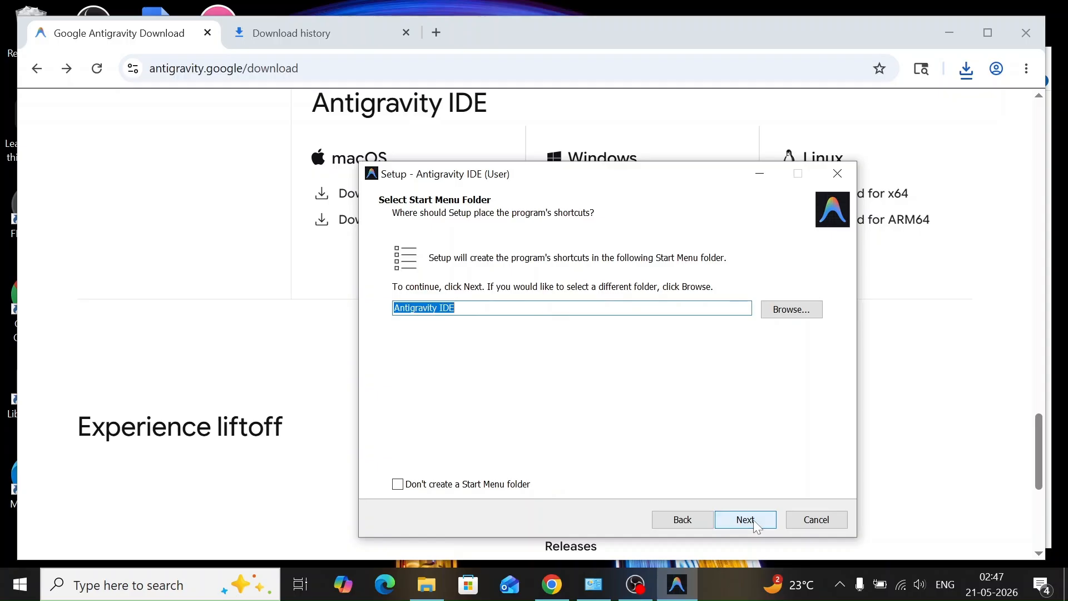
{"action": "left_click", "coordinate": [755, 521]}
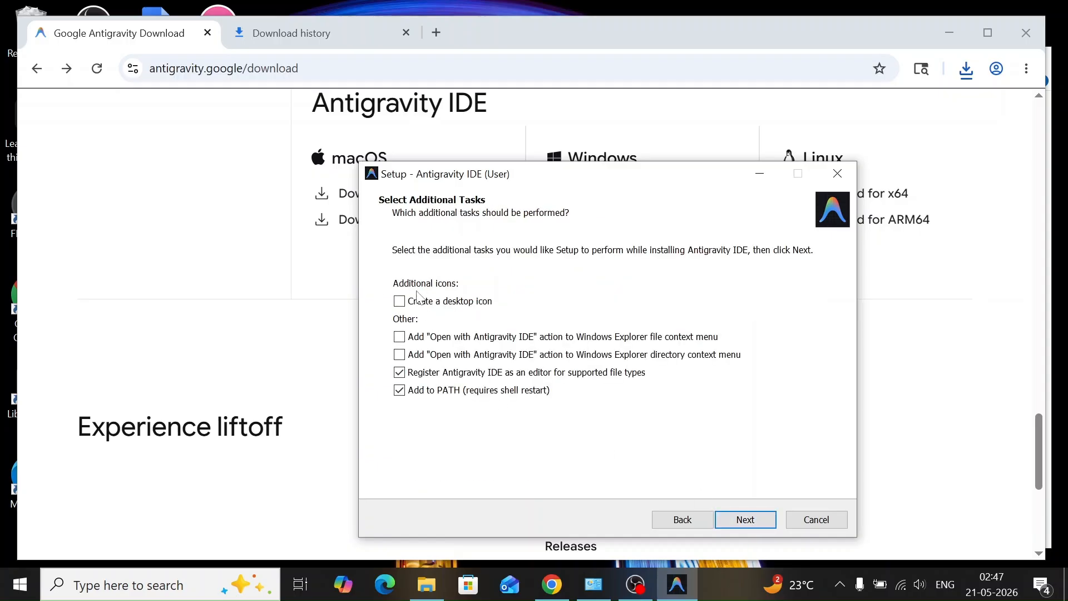
Enable the desktop icon and both "Open with Antigravity IDE" context menu actions for files and directories, and install the program
{"action": "left_click", "coordinate": [399, 301]}
{"action": "left_click", "coordinate": [400, 338]}
{"action": "left_click", "coordinate": [400, 355]}
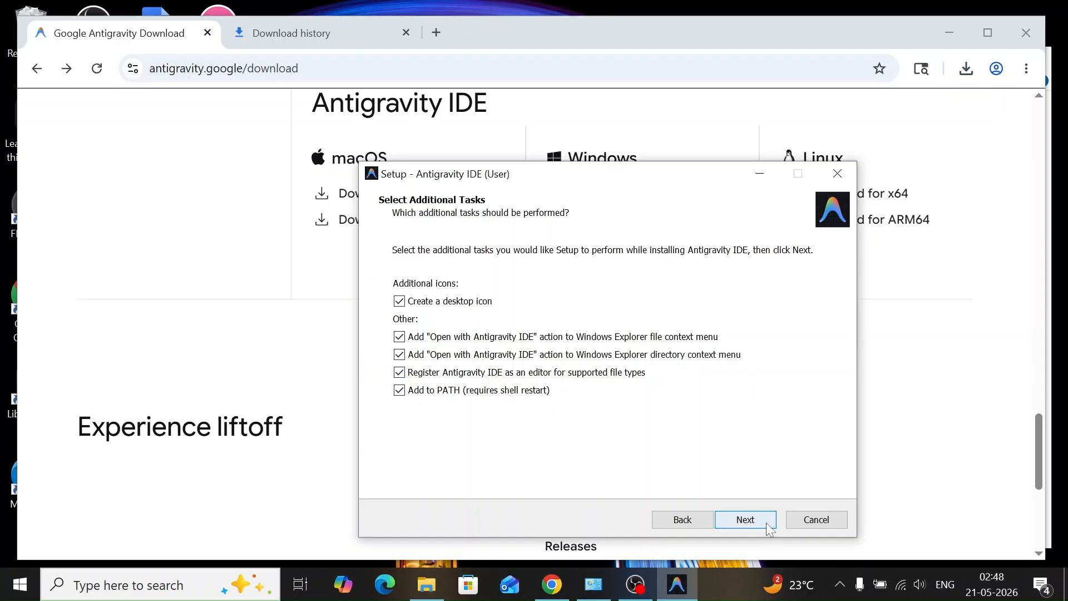
{"action": "left_click", "coordinate": [745, 519]}
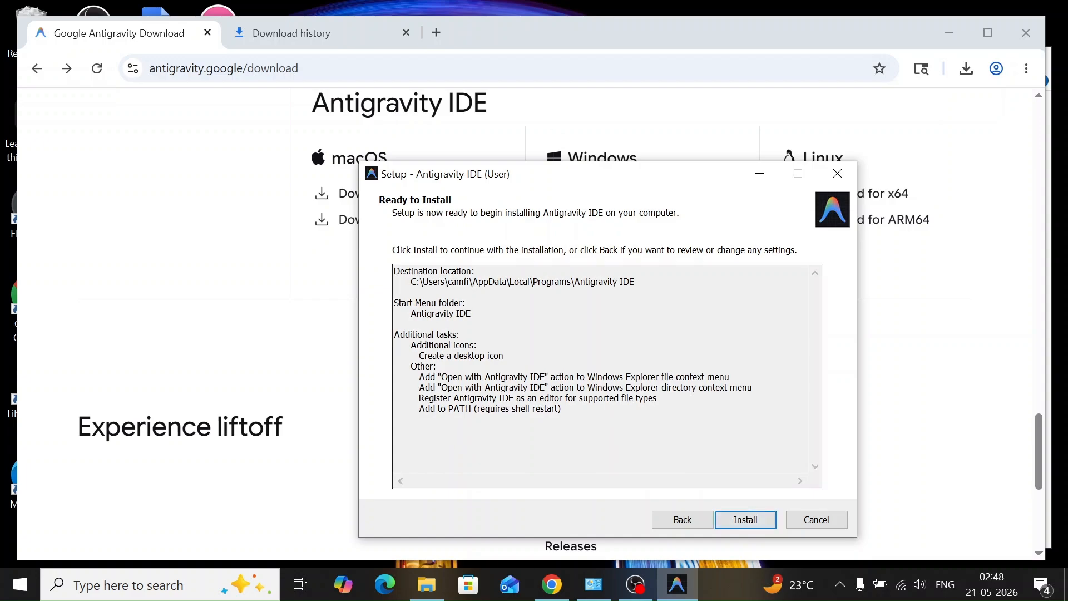
{"action": "left_click", "coordinate": [763, 521]}
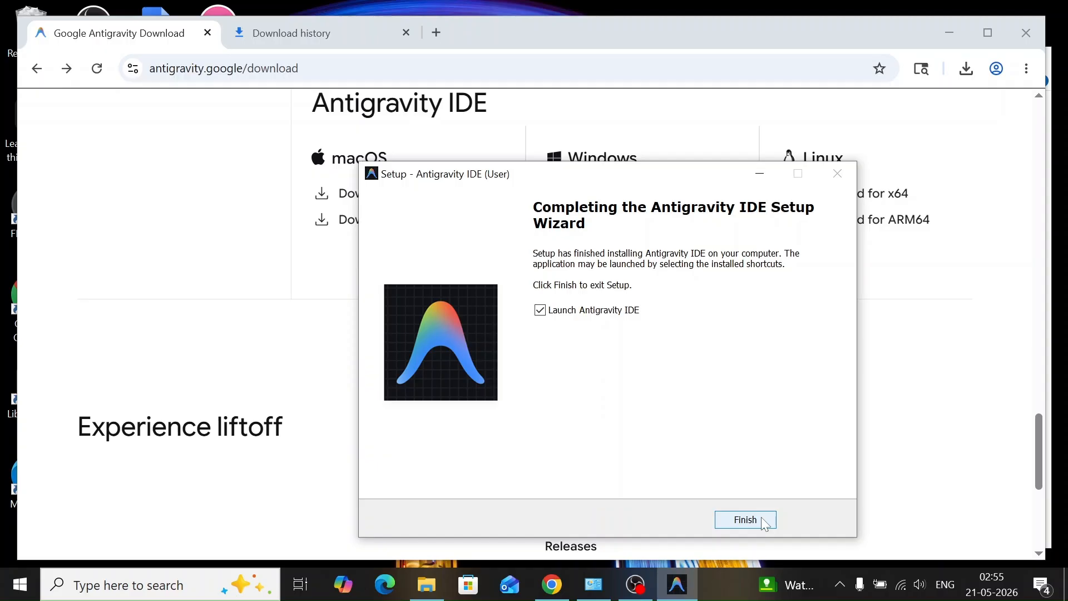
Finish the setup with Antigravity IDE launching, and sign in with Google, allowing the browser to open the IDE
{"action": "left_click", "coordinate": [763, 520]}
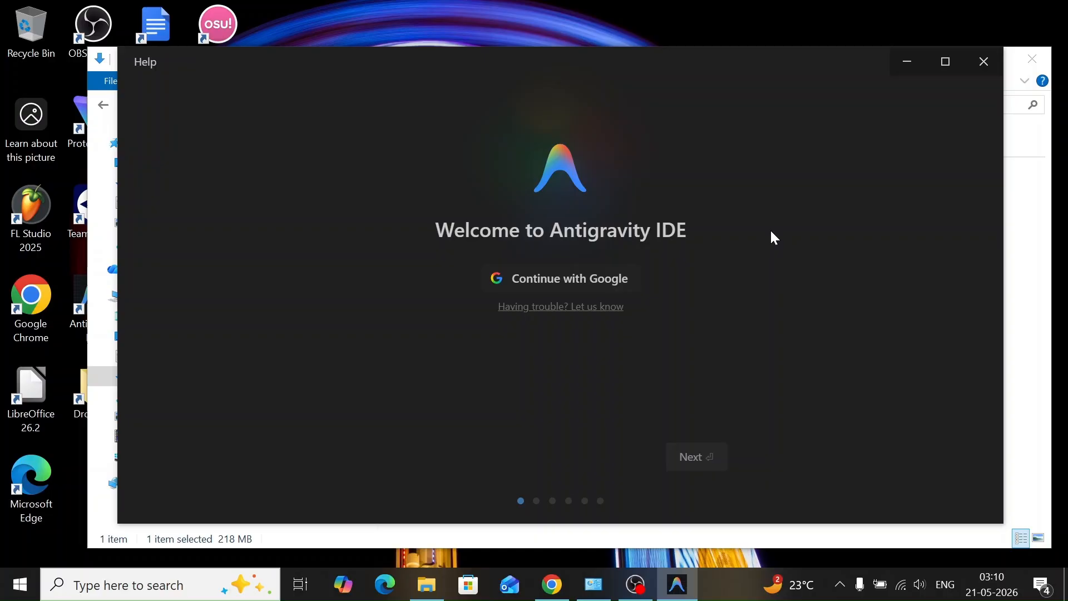
{"action": "left_click", "coordinate": [558, 281]}
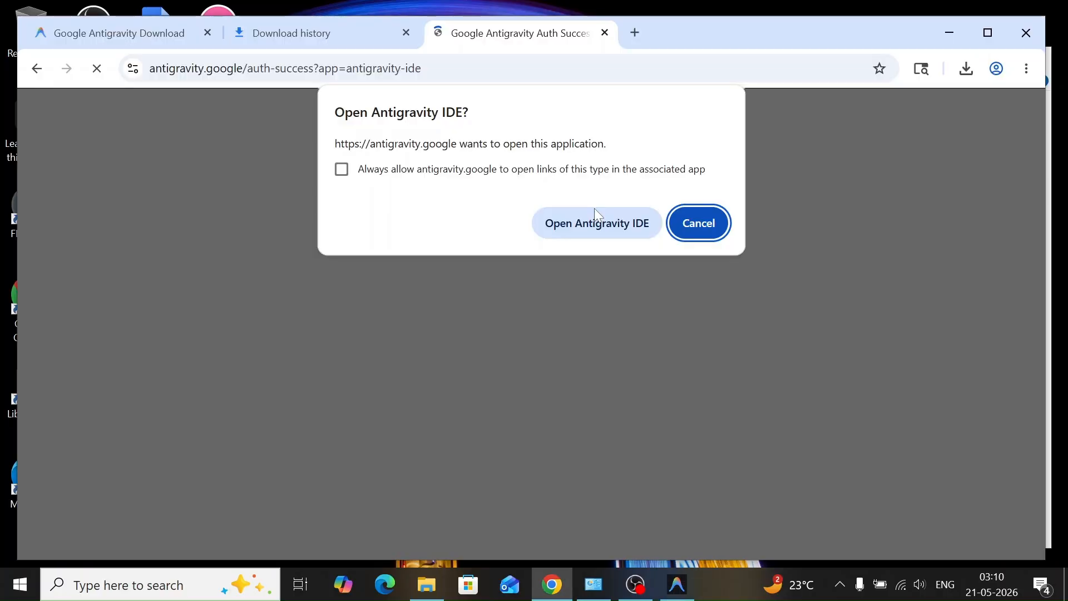
{"action": "left_click", "coordinate": [597, 220]}
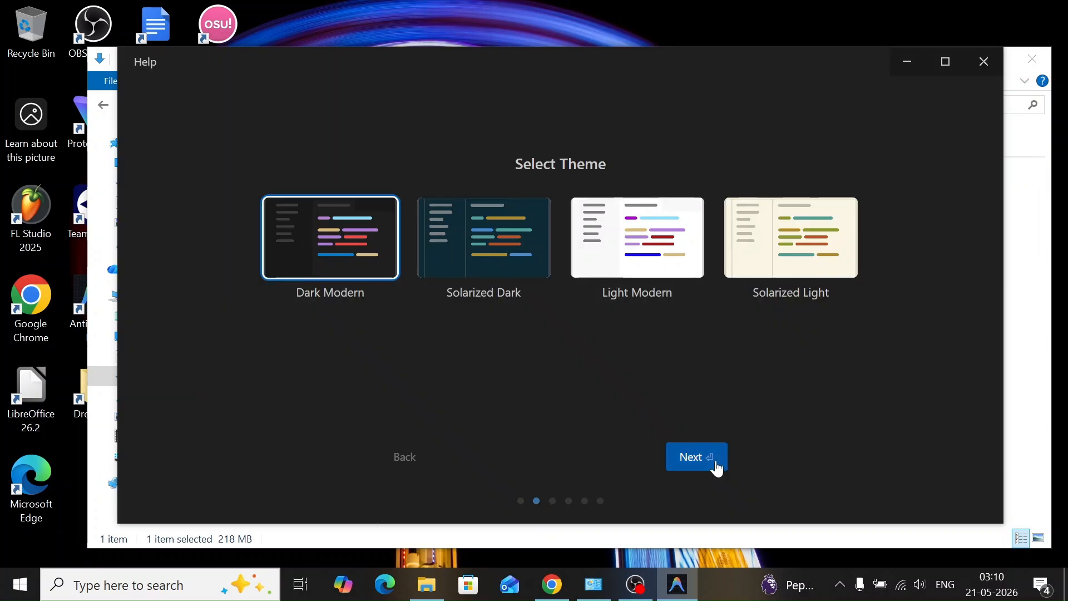
Configure the IDE with the Dark Modern theme, Review-driven development, Normal keybindings and Recommended extensions
{"action": "left_click", "coordinate": [716, 469]}
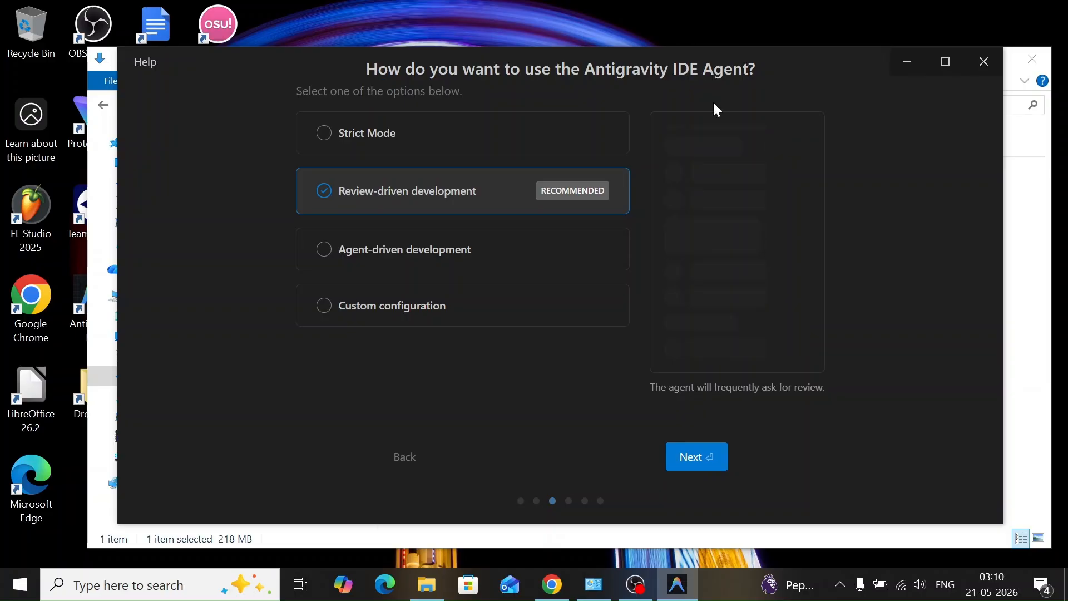
{"action": "left_click", "coordinate": [391, 269]}
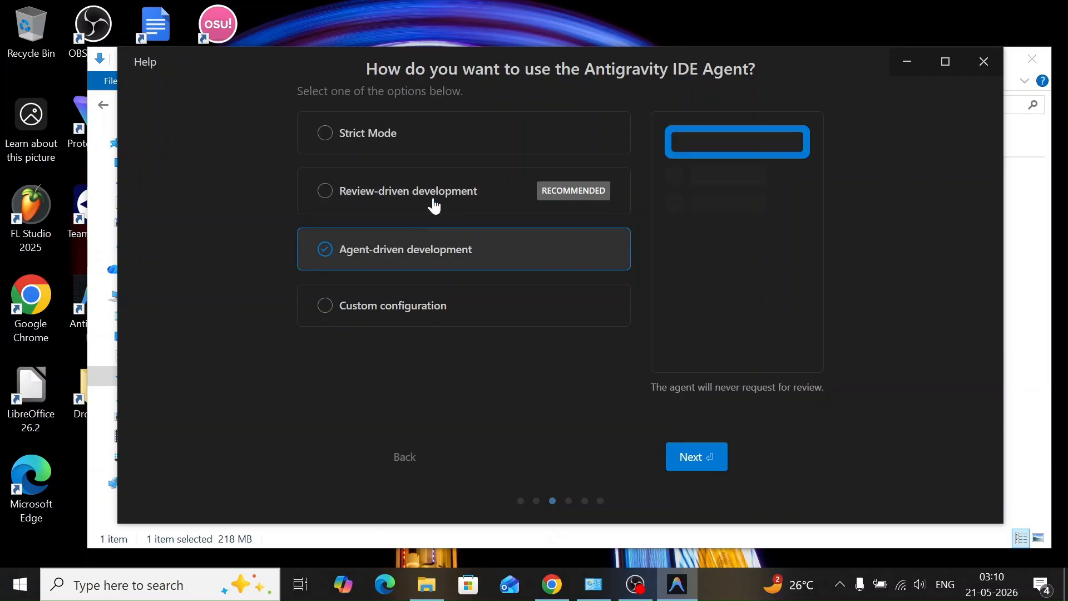
{"action": "left_click", "coordinate": [437, 205]}
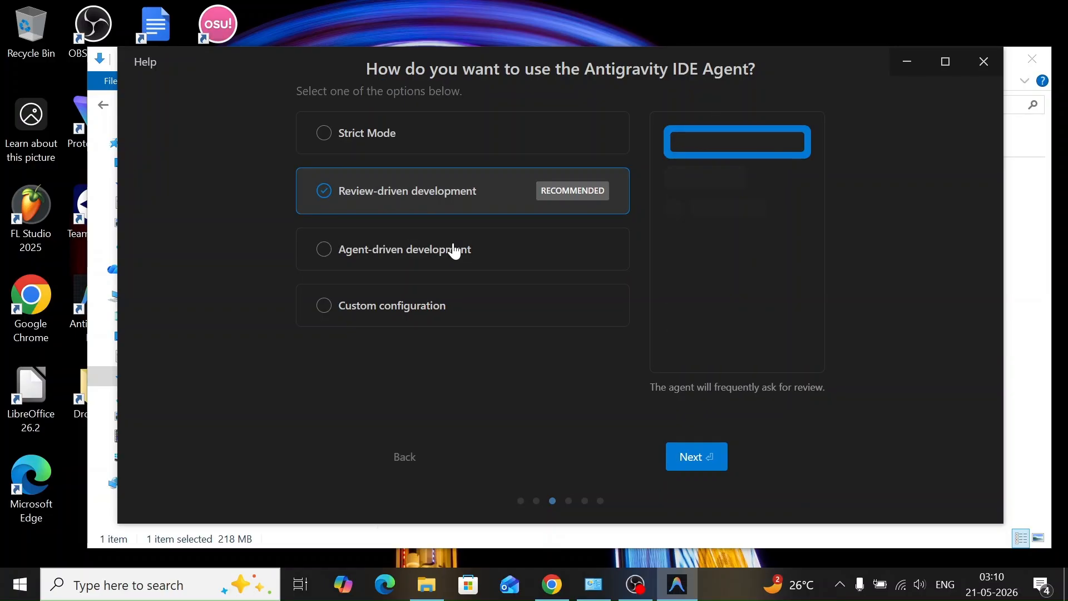
{"action": "left_click", "coordinate": [698, 458]}
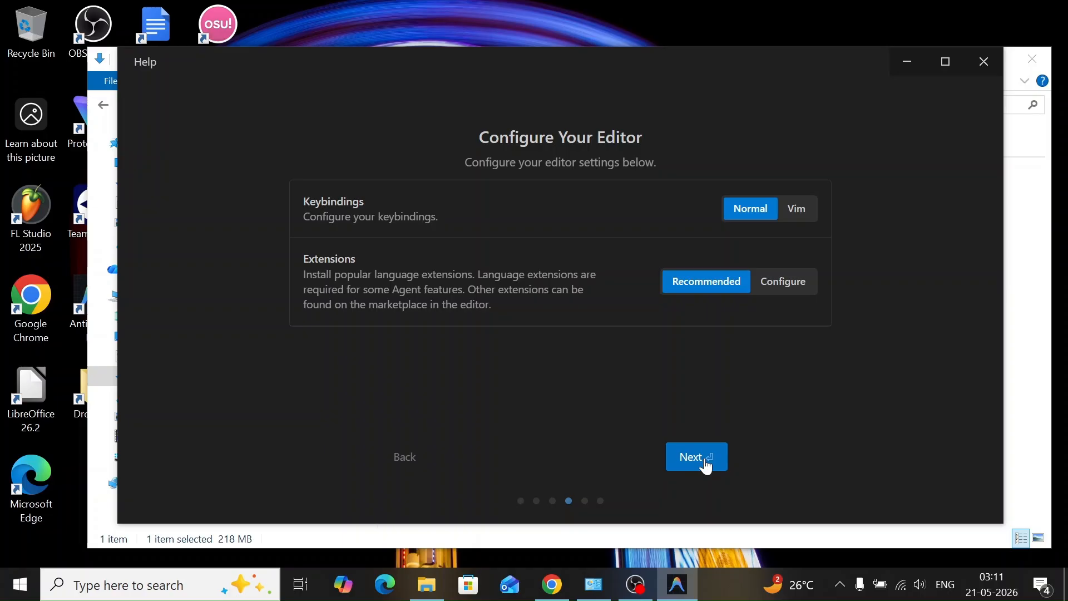
{"action": "left_click", "coordinate": [698, 458]}
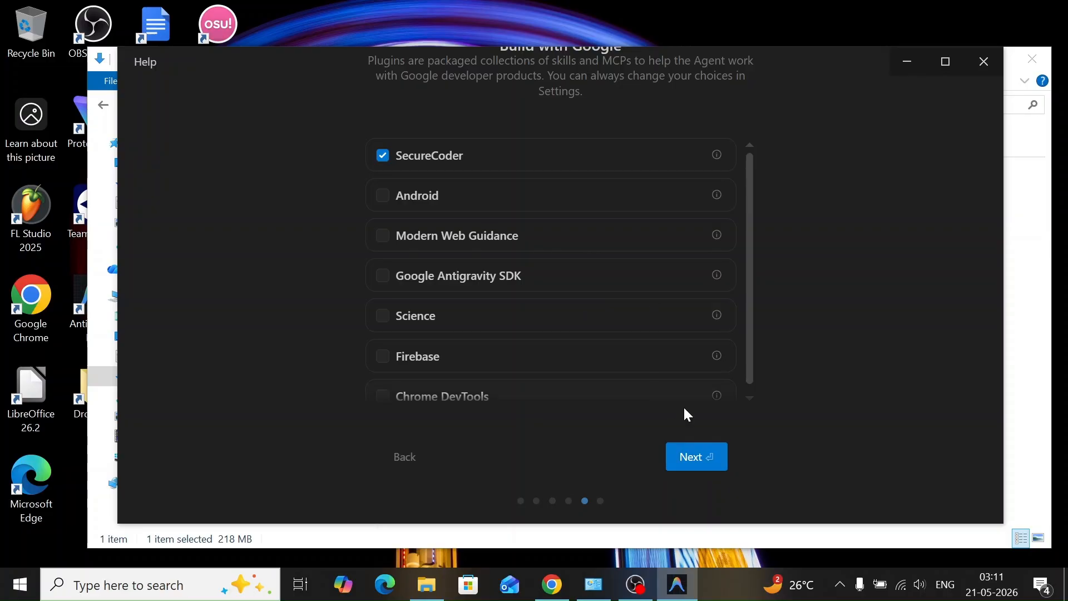
Complete the onboarding with only the SecureCoder plugin and the Interactions data agreement selected, and enlarge the IDE window
{"action": "left_click", "coordinate": [692, 456]}
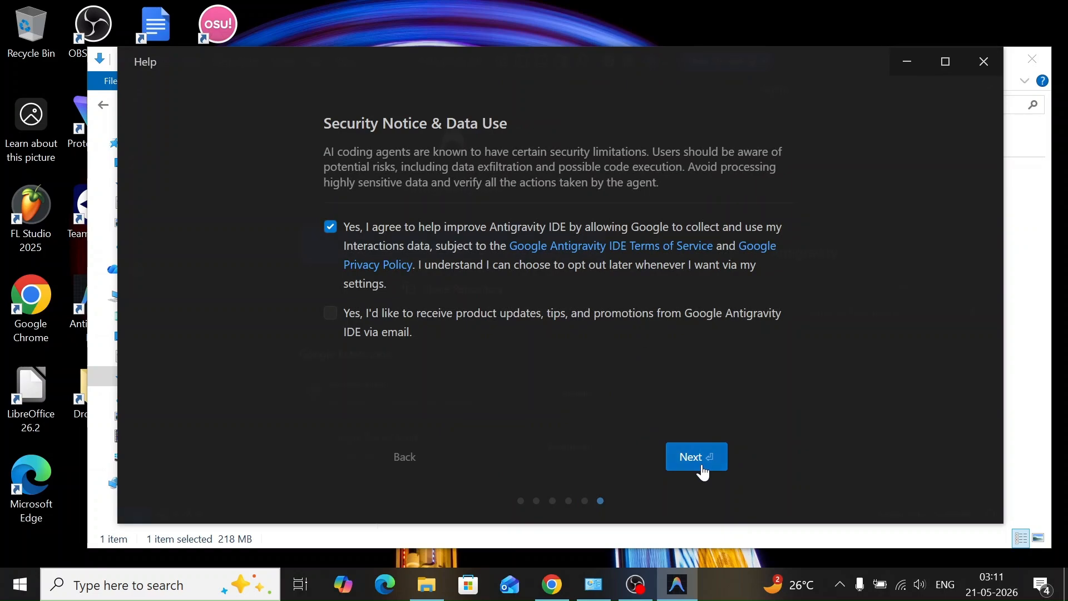
{"action": "left_click", "coordinate": [703, 471]}
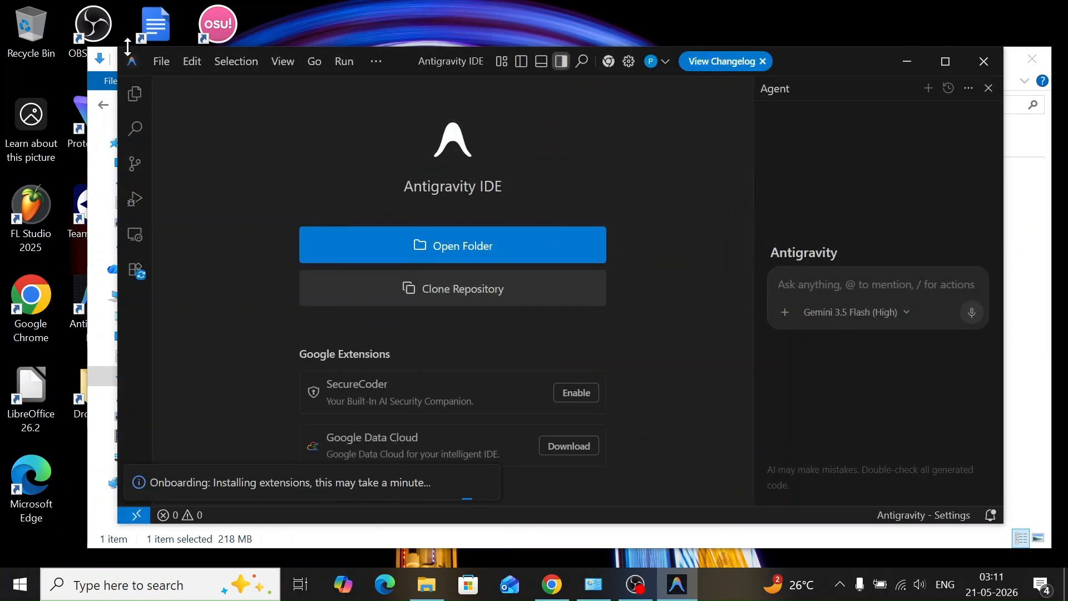
{"action": "left_click_drag", "start_coordinate": [128, 47], "coordinate": [54, 17]}
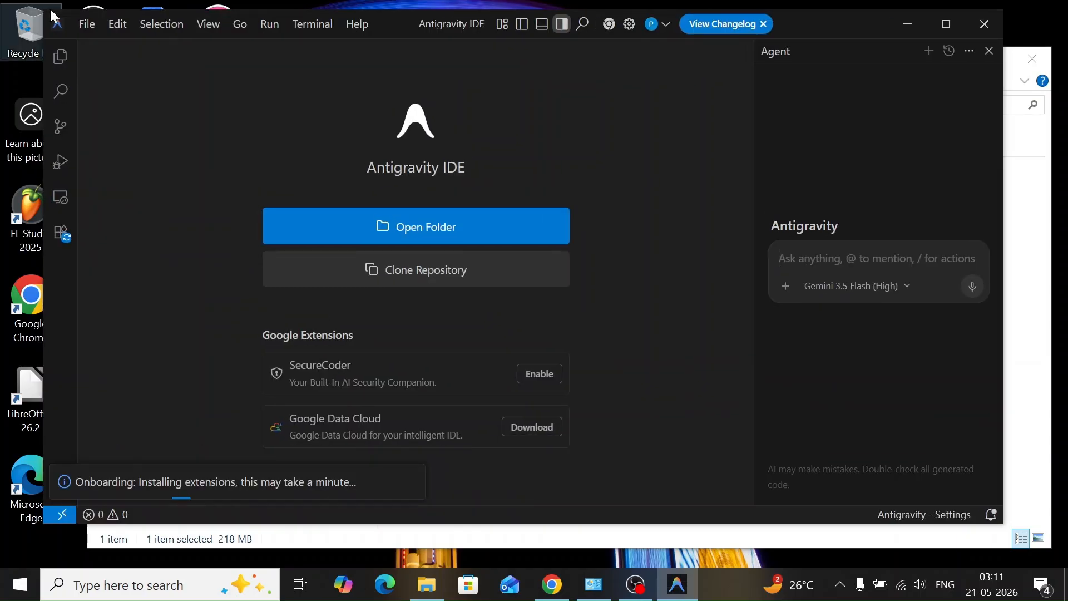
View the models available for the agent without switching from Gemini 3.5 Flash (High), and open a new terminal
{"action": "left_click", "coordinate": [855, 292]}
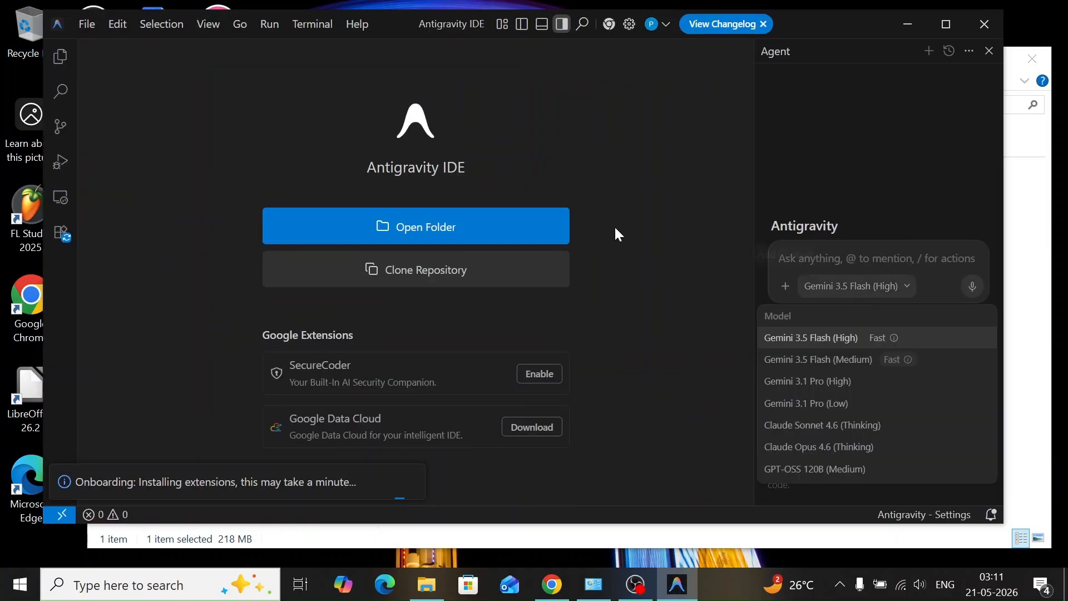
{"action": "left_click", "coordinate": [618, 234]}
{"action": "left_click", "coordinate": [300, 25]}
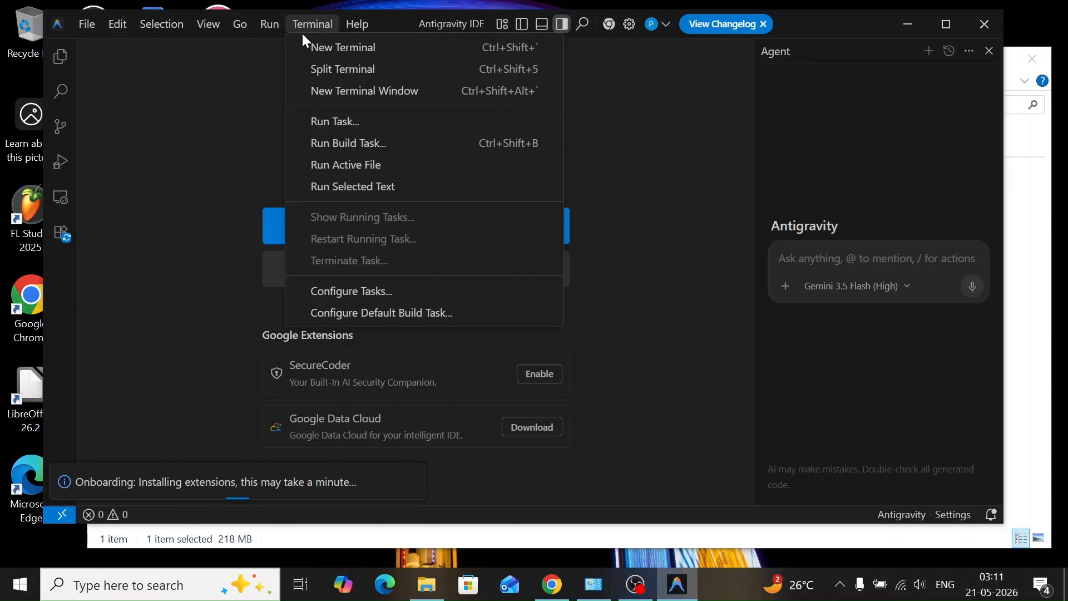
{"action": "left_click", "coordinate": [304, 47]}
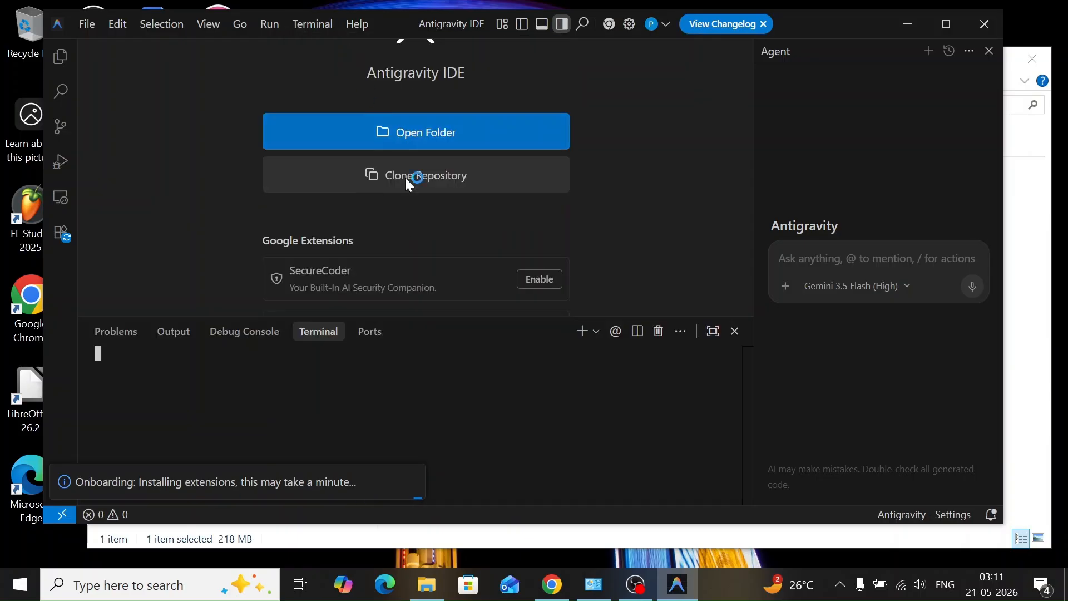